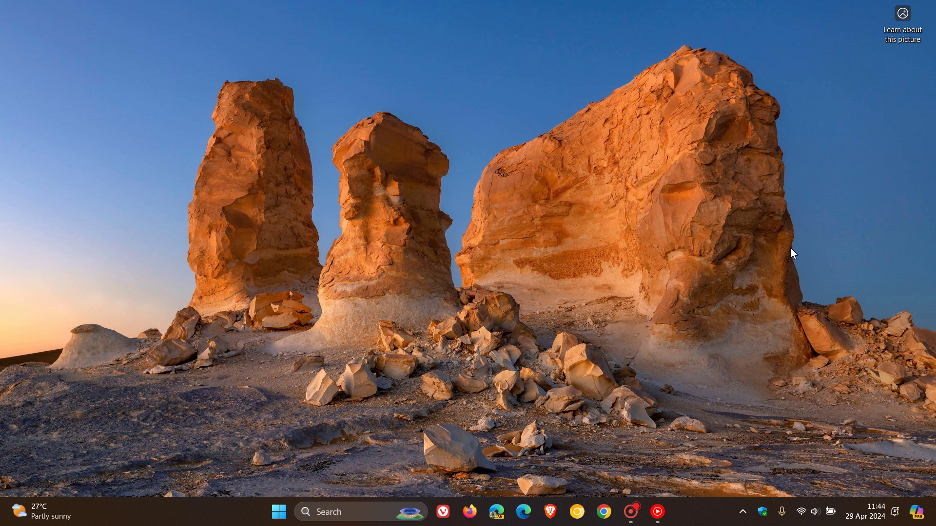
- Launch Settings from the Start menu and go to the Windows Update page
left_click(279, 512)
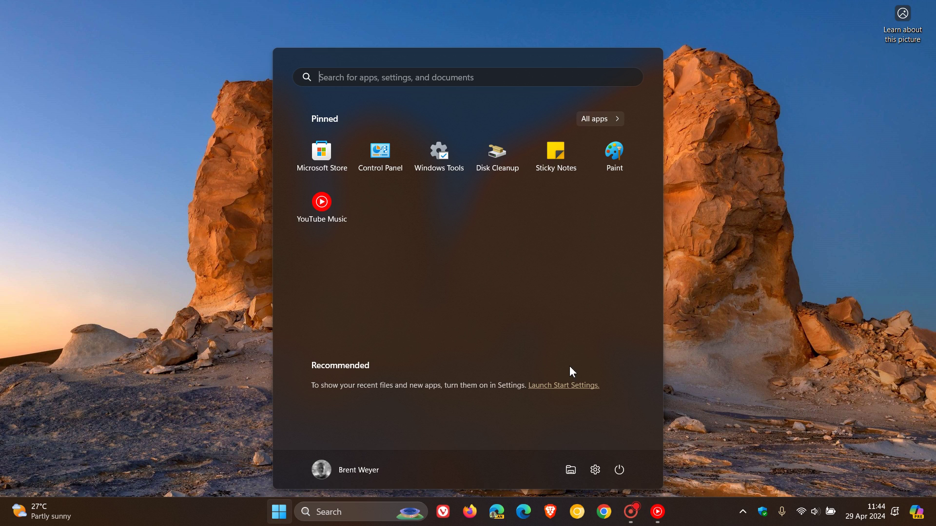
left_click(595, 470)
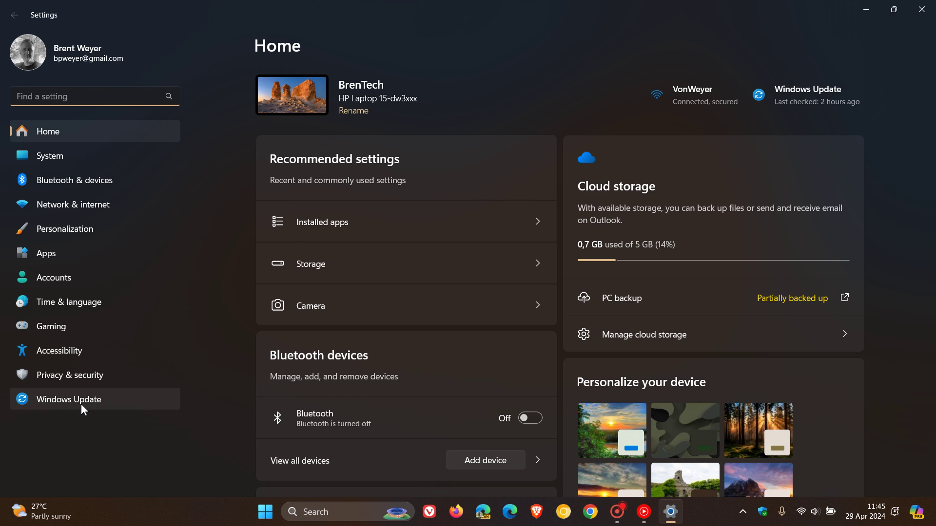
left_click(80, 400)
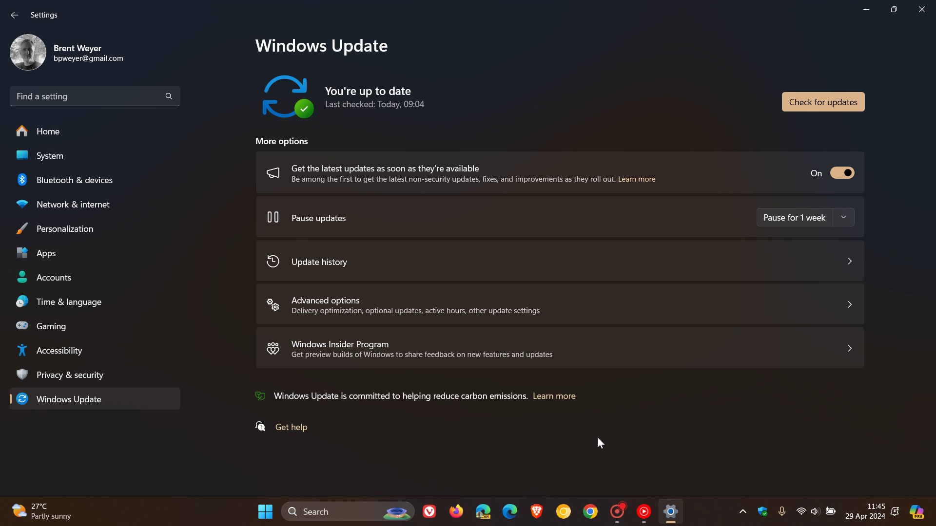
left_click(557, 259)
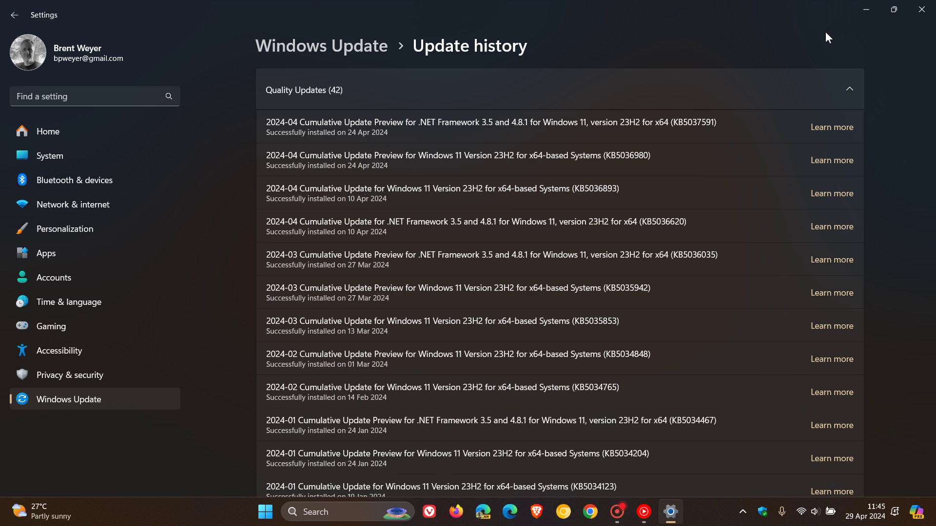
- Go to Accounts and open the Your info page with its profile photo options
left_click(66, 279)
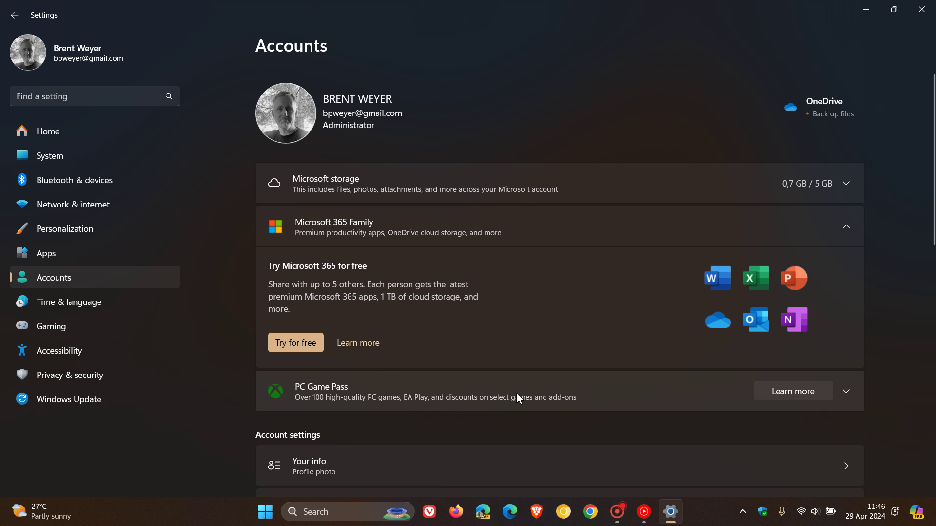
scroll(537, 158, "down", 3)
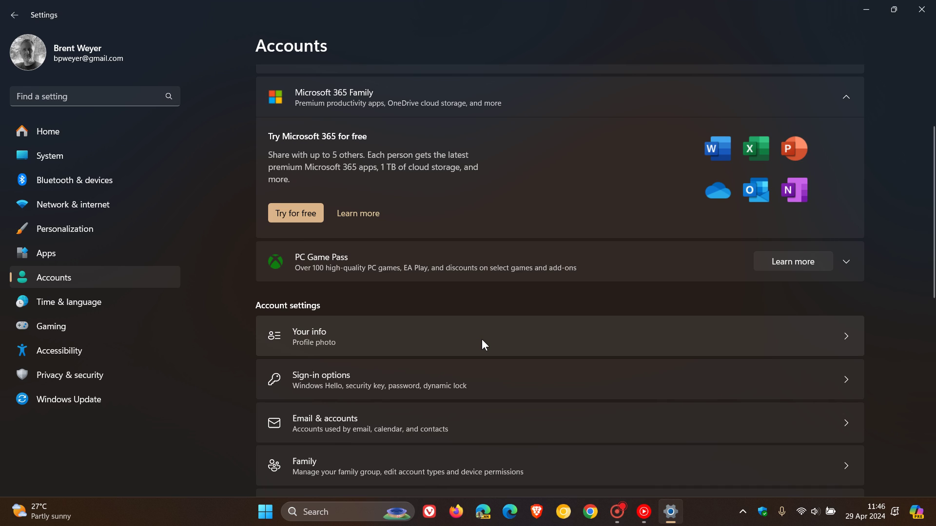
scroll(482, 339, "up", 3)
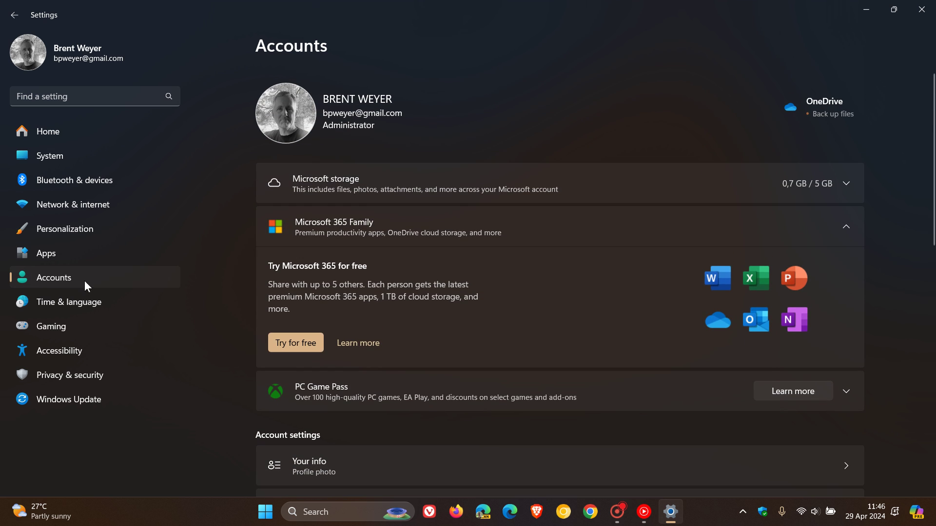
scroll(510, 357, "down", 3)
left_click(497, 333)
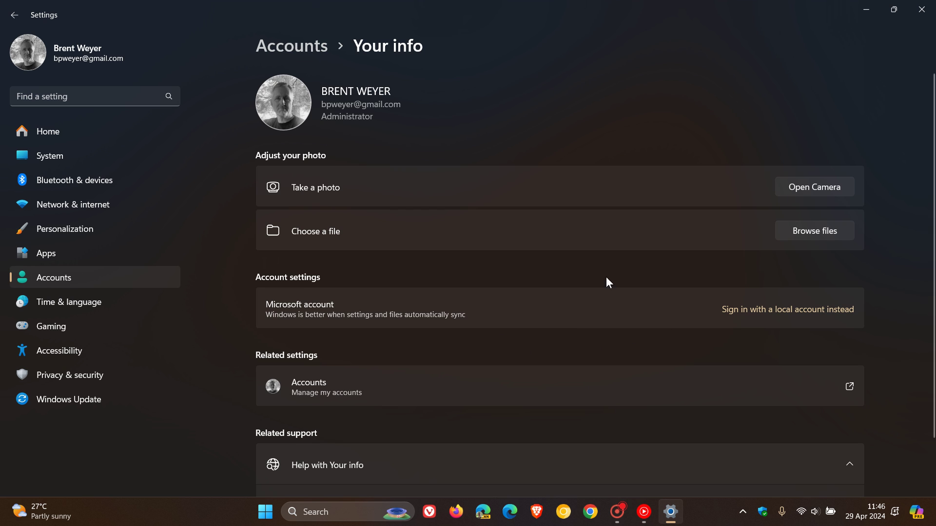
left_click(809, 233)
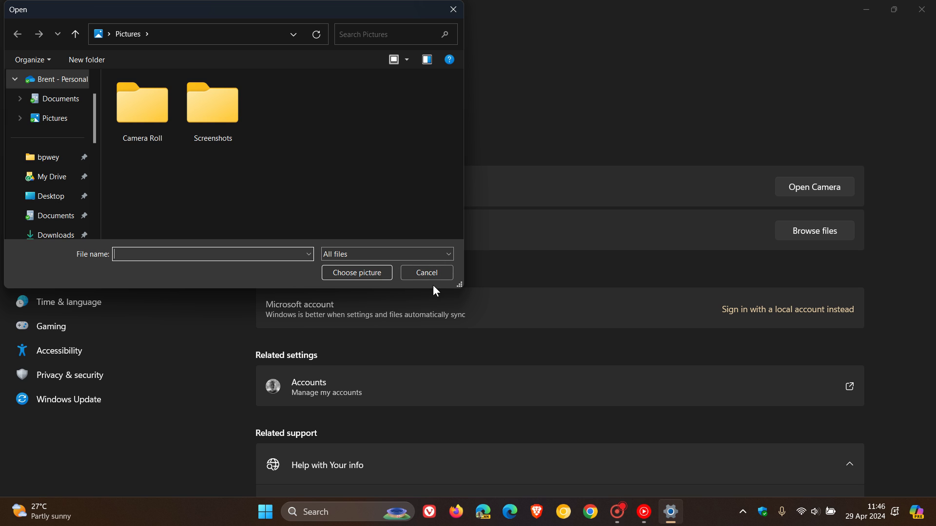
left_click(428, 273)
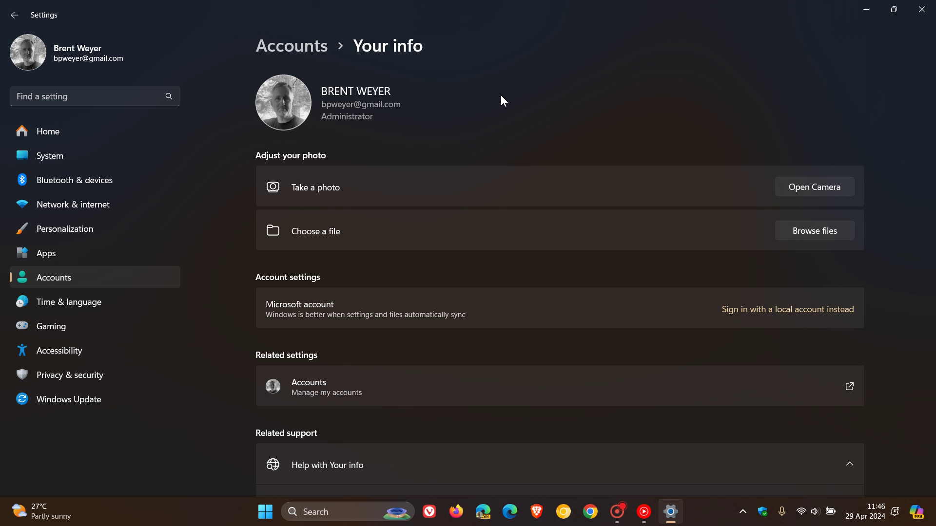
left_click(794, 234)
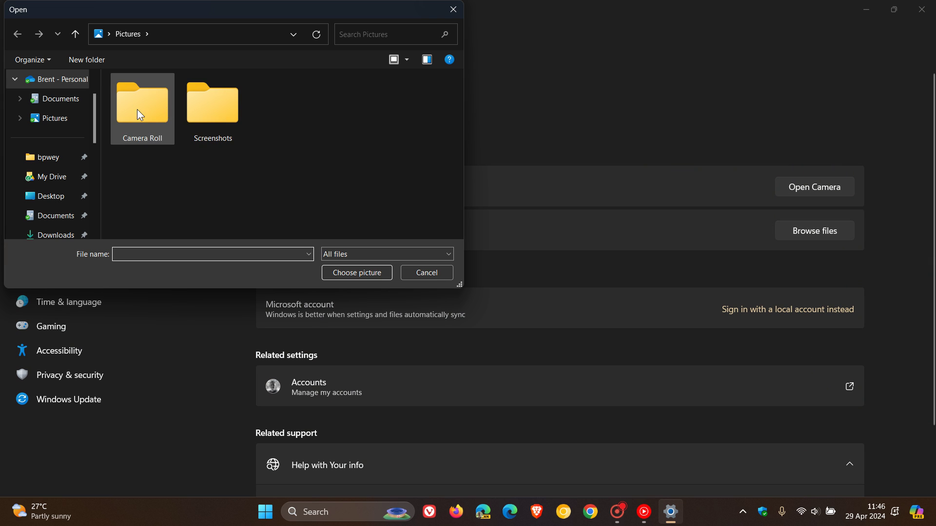
left_click(428, 268)
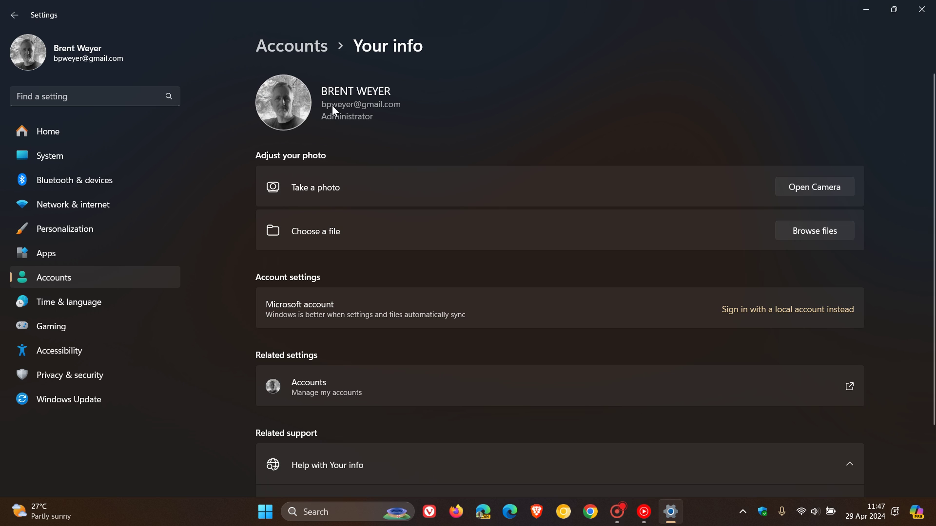
- Minimize Settings and launch File Explorer from the Start menu
left_click(866, 10)
left_click(266, 512)
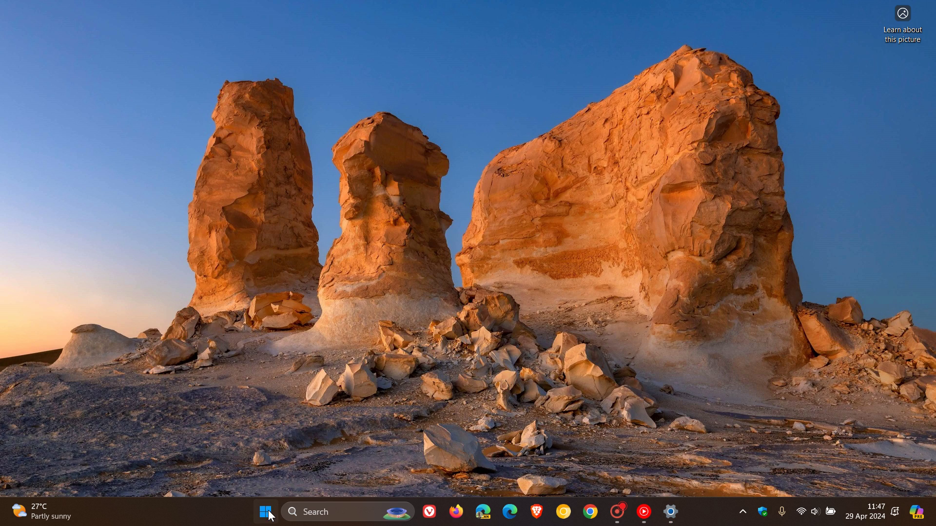
left_click(570, 471)
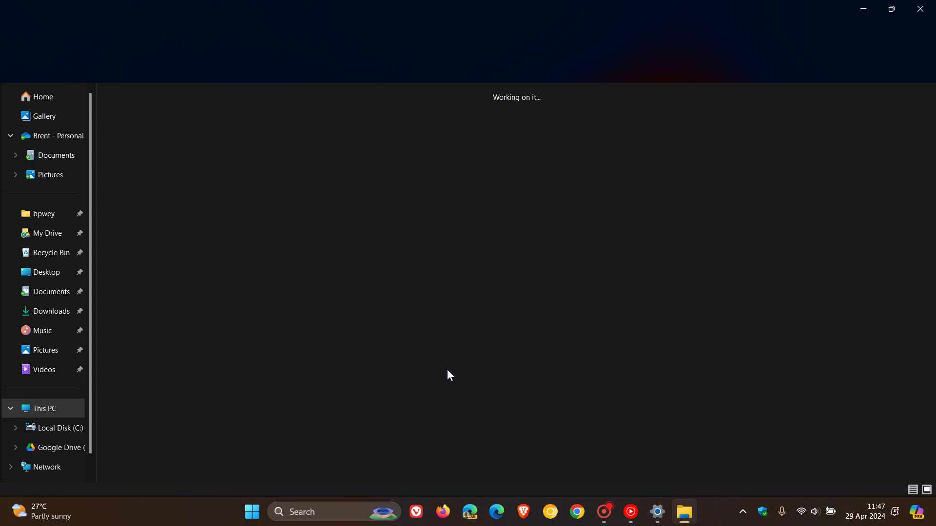
- Open Local Disk (C:) and turn on Hidden items in the View options
left_click(184, 116)
double_click(185, 116)
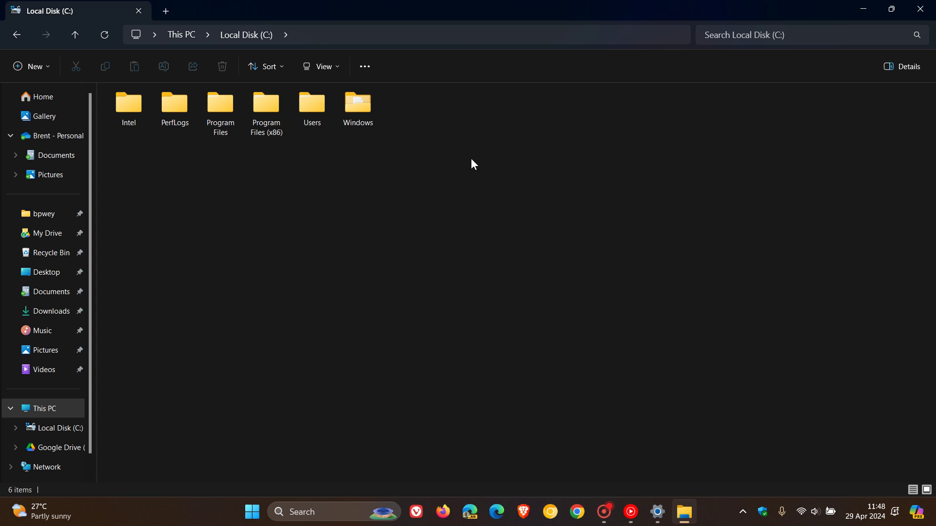
left_click(317, 65)
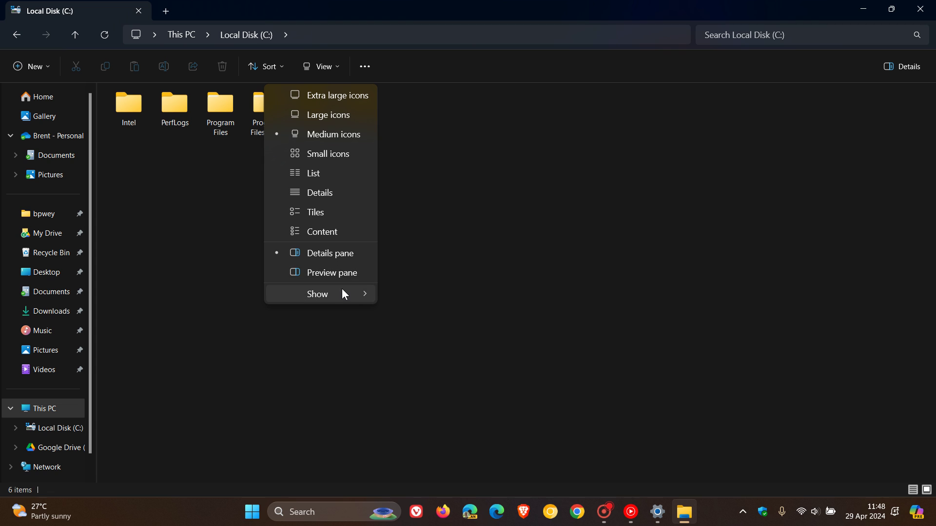
mouse_move(347, 290)
left_click(462, 377)
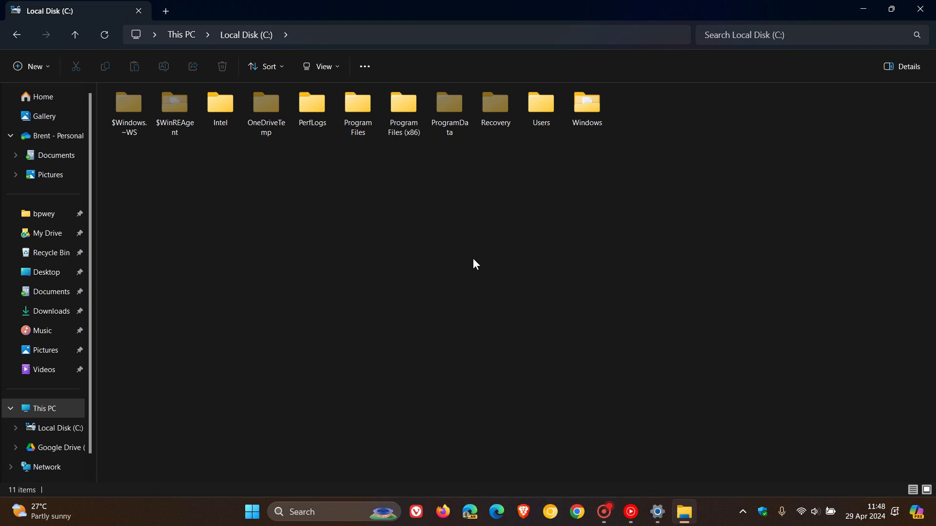
- Navigate Users › user folder › AppData › Roaming › Microsoft › Windows › Account Pictures
double_click(539, 106)
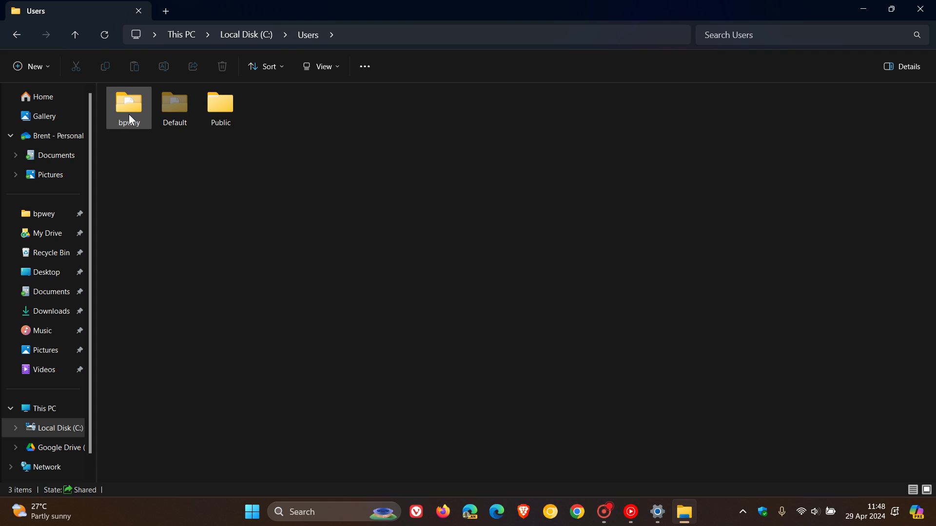
mouse_move(129, 112)
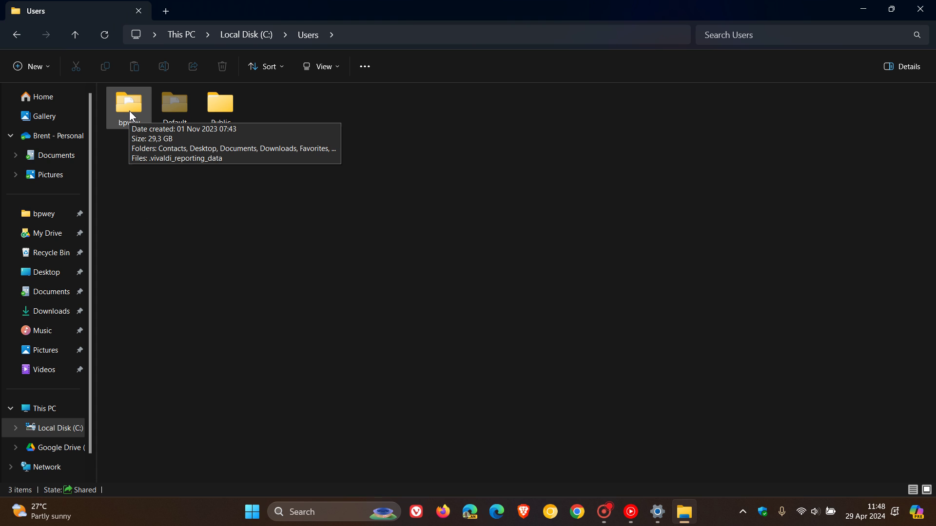
double_click(130, 112)
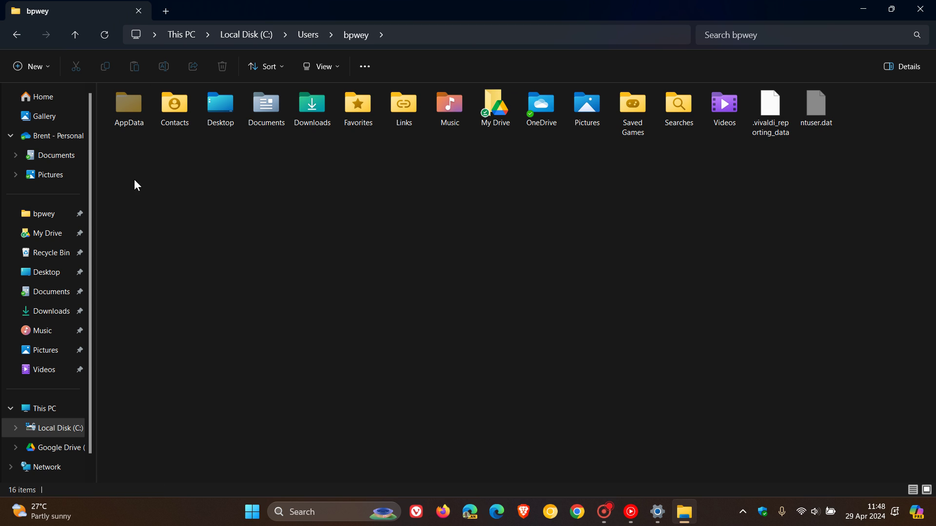
double_click(129, 113)
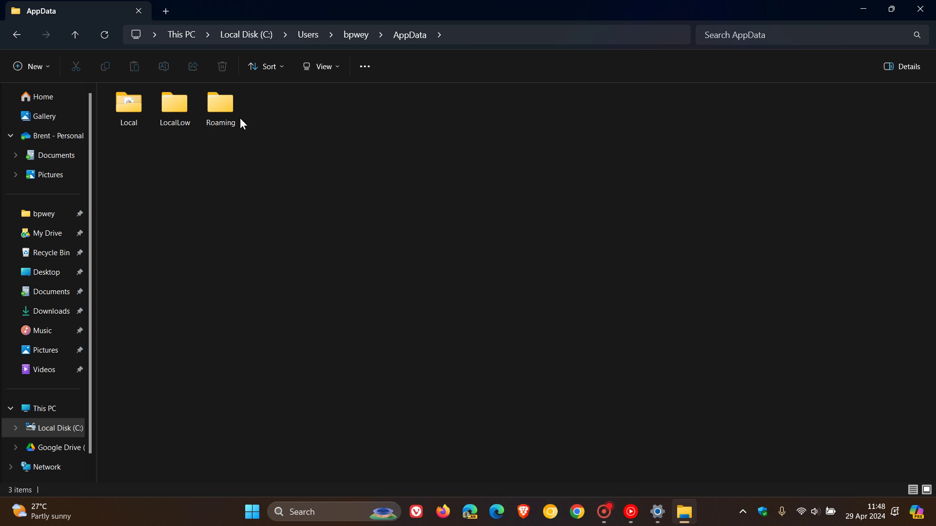
double_click(227, 103)
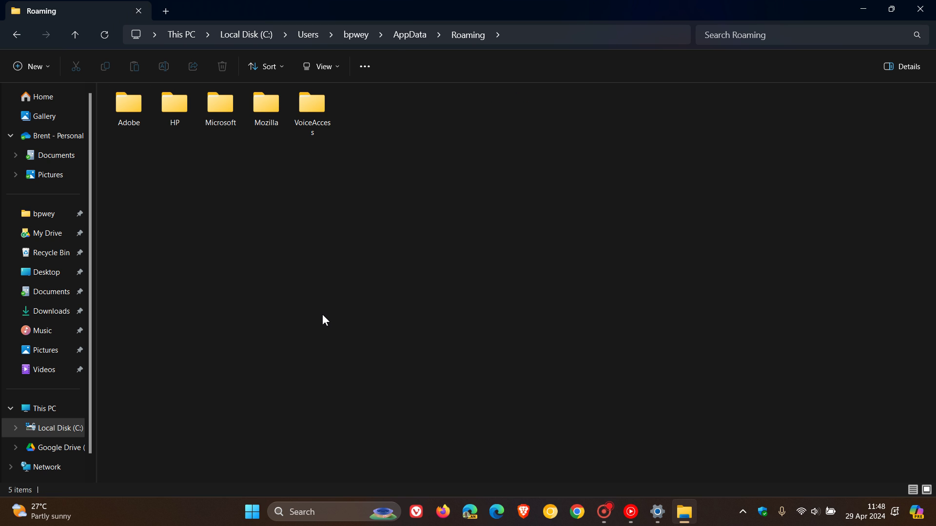
double_click(221, 104)
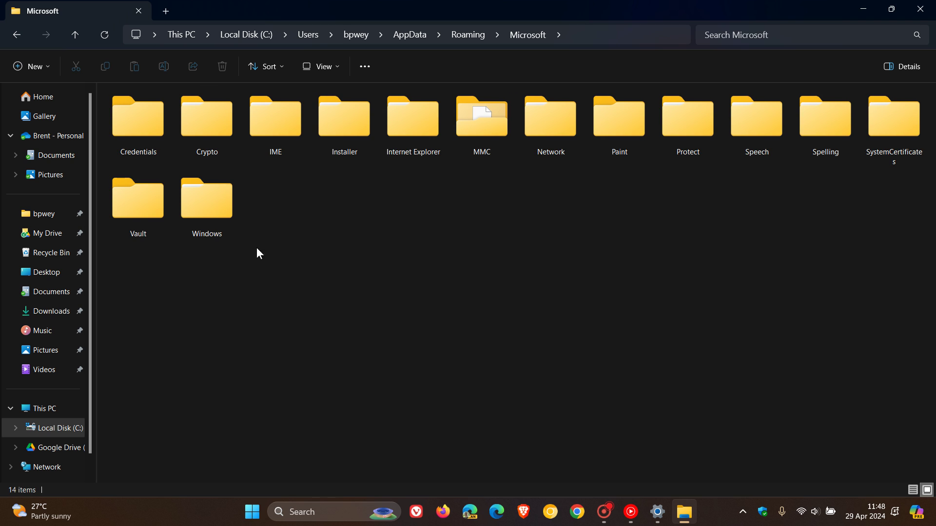
double_click(219, 199)
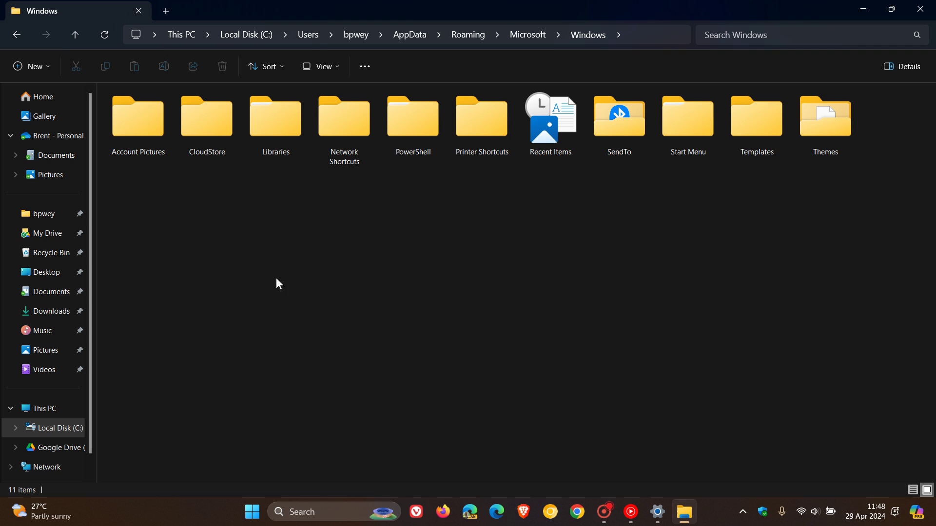
double_click(135, 120)
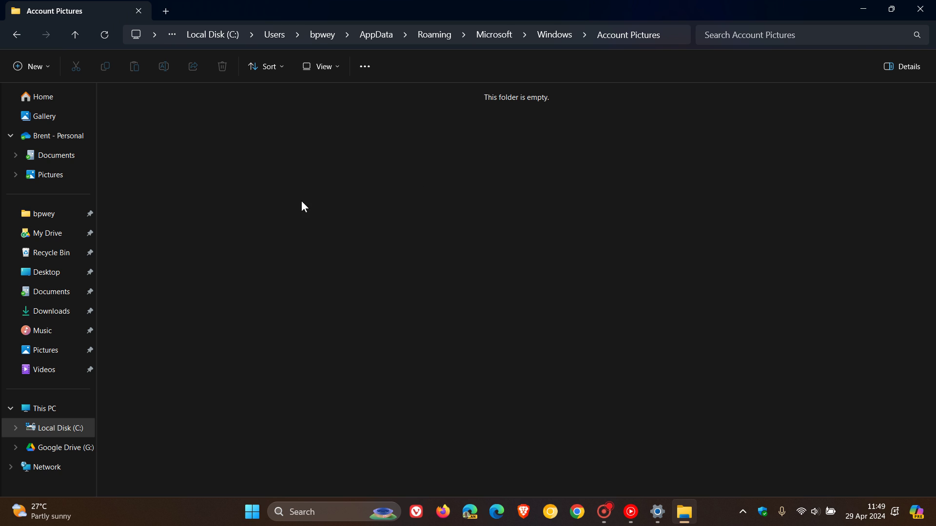
- Close the File Explorer window and dismiss the Start menu, leaving a clear desktop
left_click(920, 9)
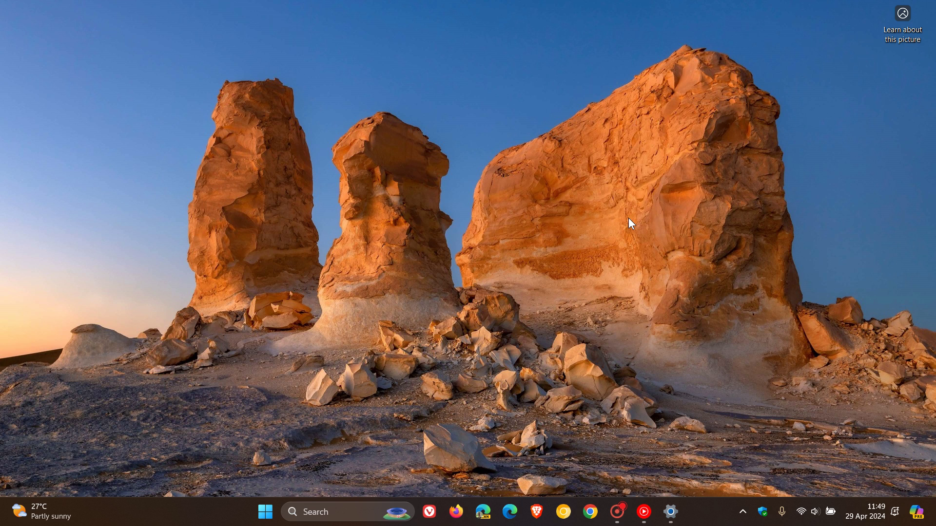
left_click(266, 515)
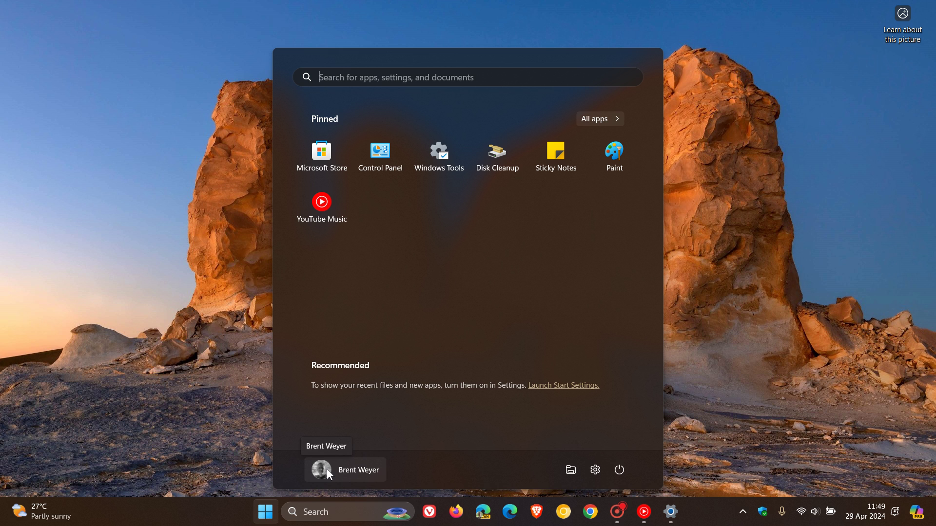
left_click(749, 314)
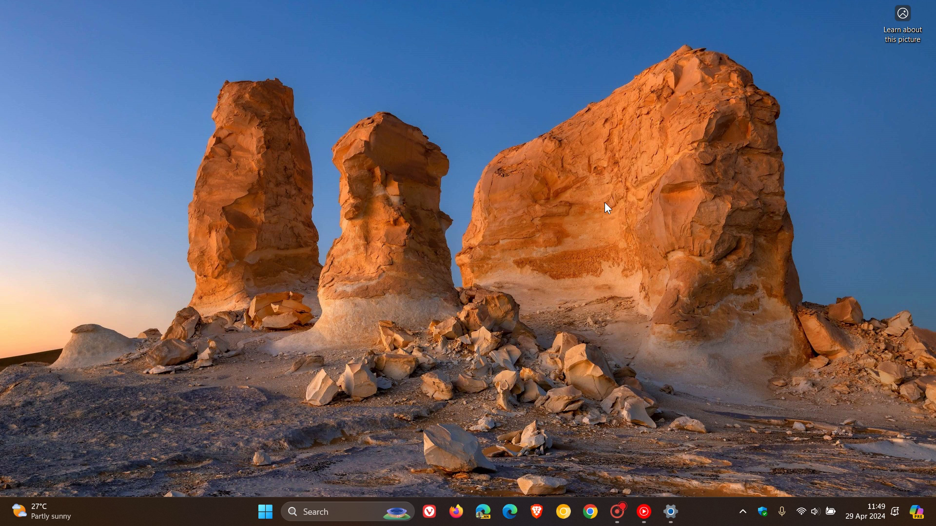